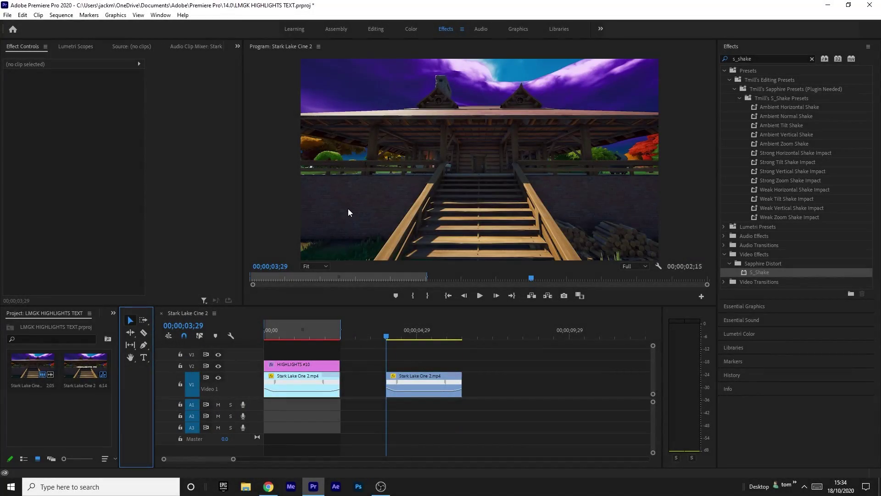
Step: Type a 'HIGHLIGHTS #10' text title in the Program monitor over the gameplay footage
key(t)
click(437, 148)
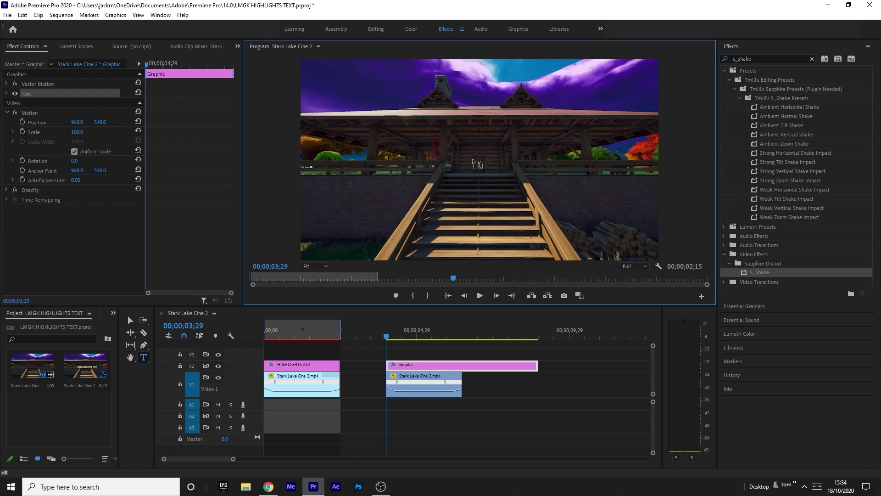
text(HIGHLIG)
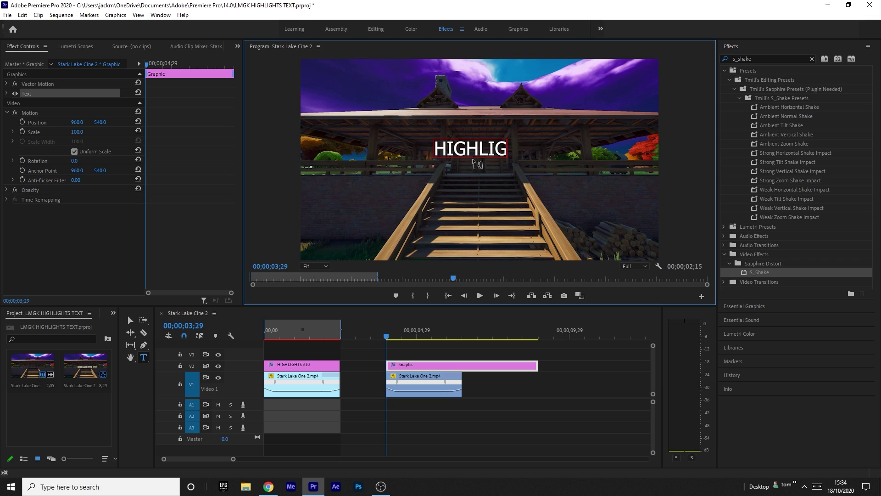
text(HTS #10)
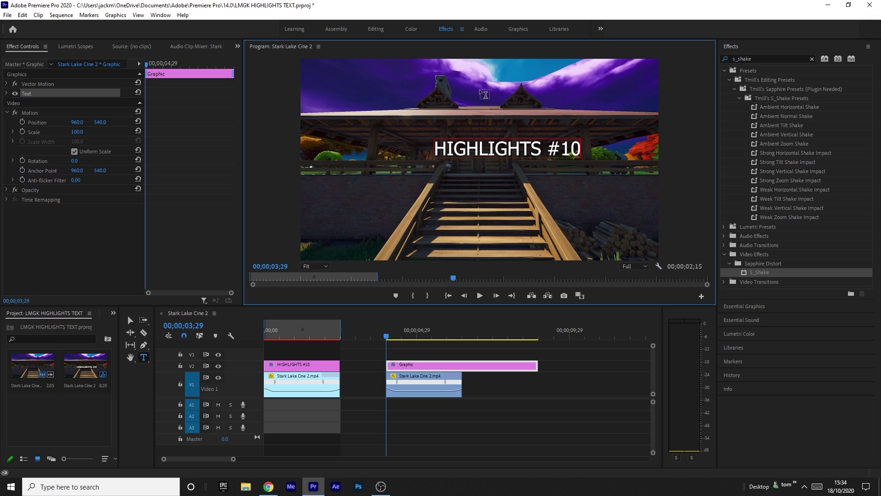
click(440, 365)
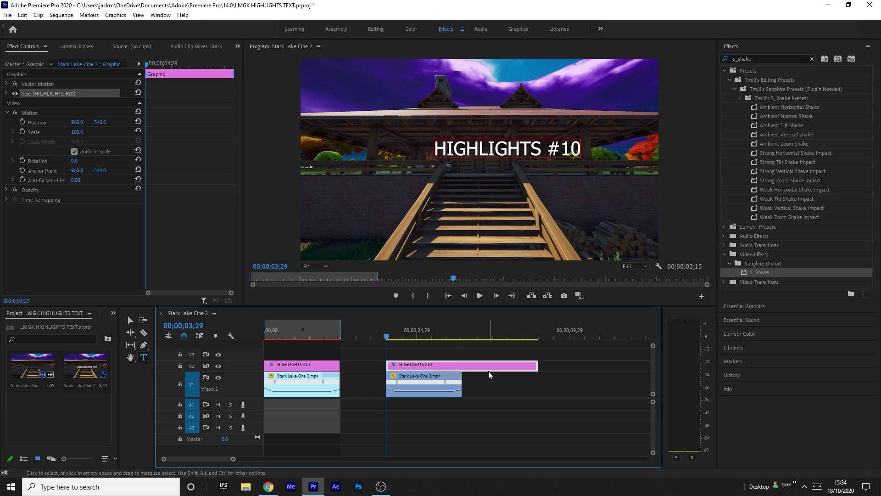
Step: Set the HIGHLIGHTS #10 text layer to Stretch Pro, size 75, aligned to horizontal centre
click(515, 31)
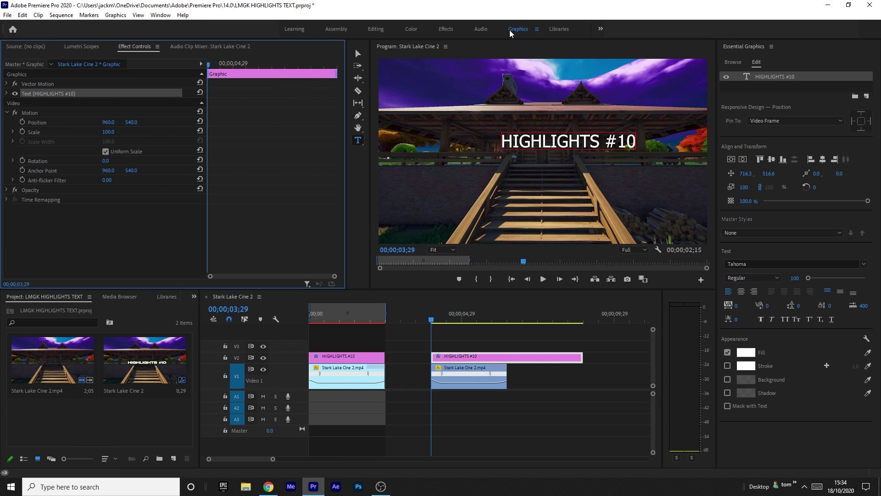
click(774, 77)
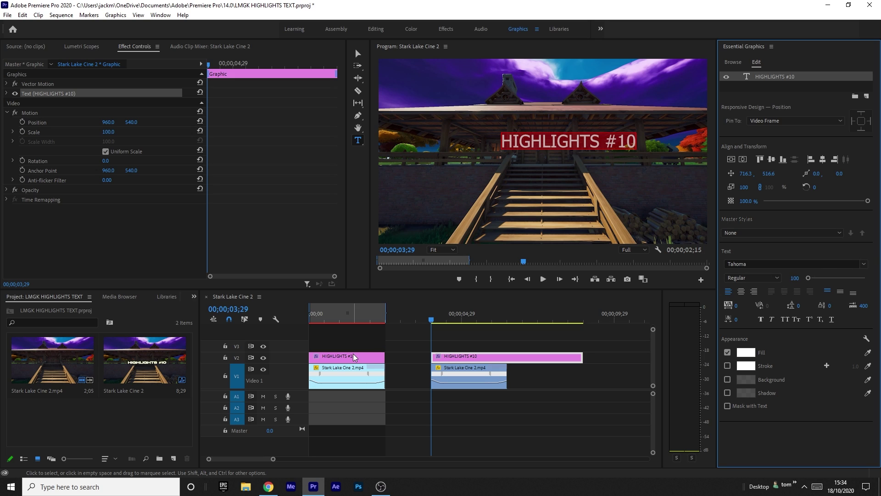
click(800, 264)
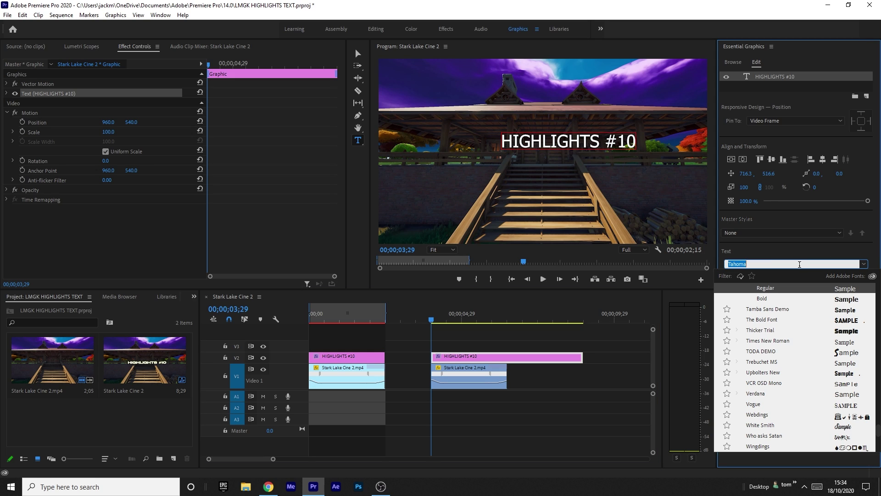
text(str)
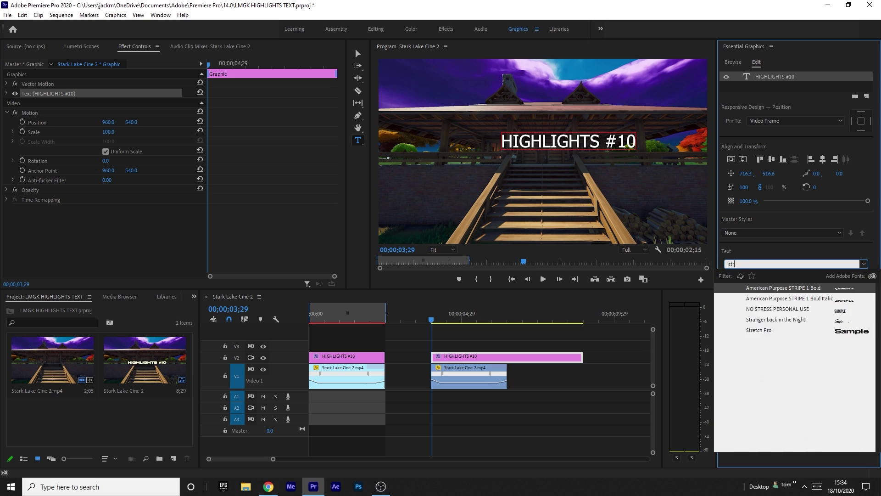
text(etch)
click(771, 287)
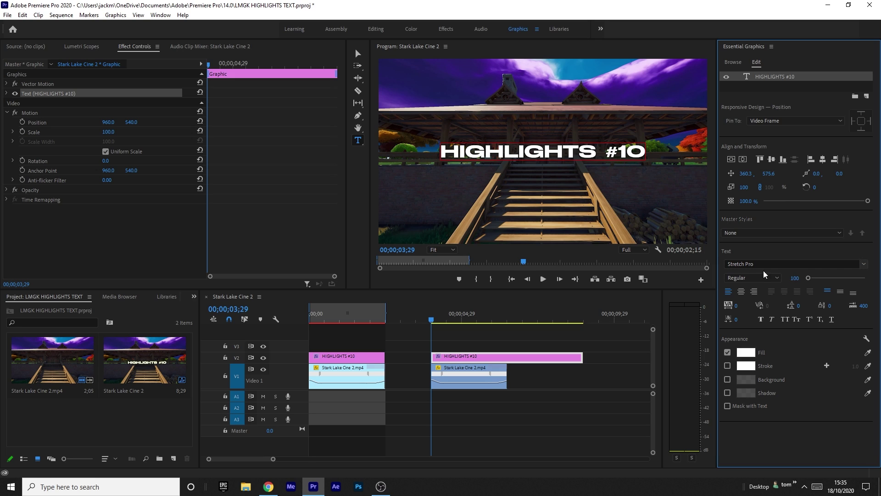
click(792, 278)
text(75)
key(Return)
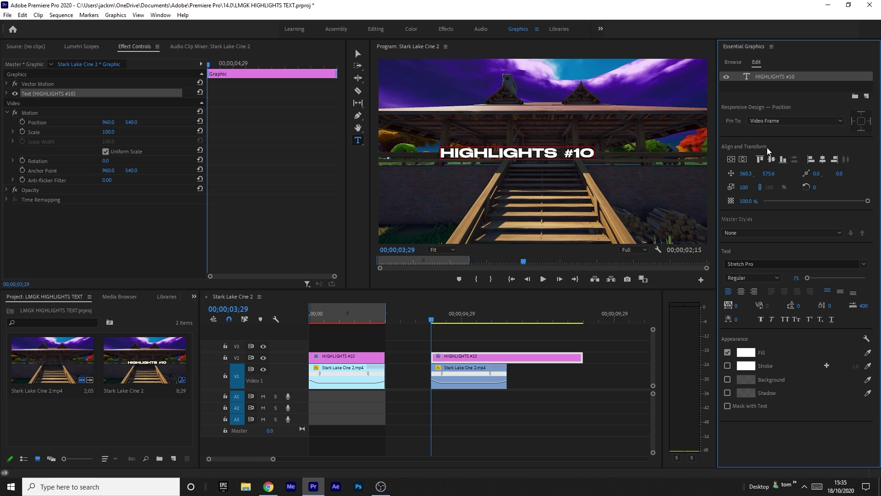
click(744, 159)
click(744, 159)
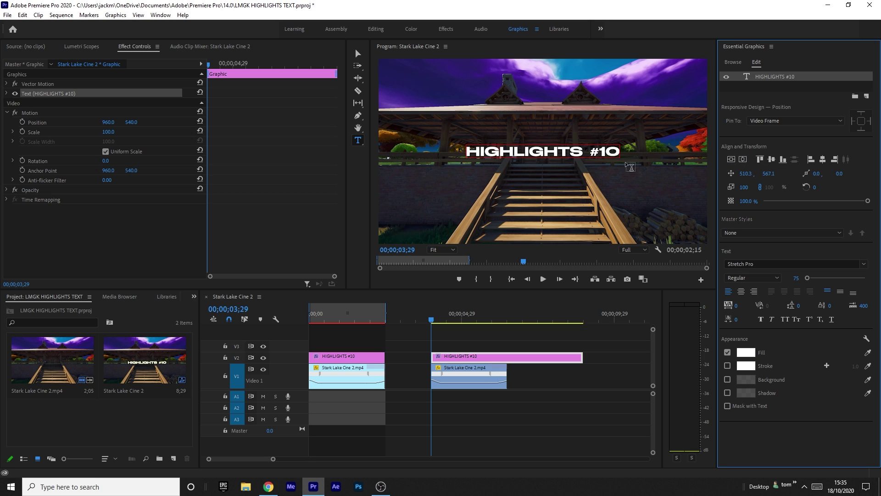
Step: Trim the title clip's end so it finishes with the footage
click(528, 355)
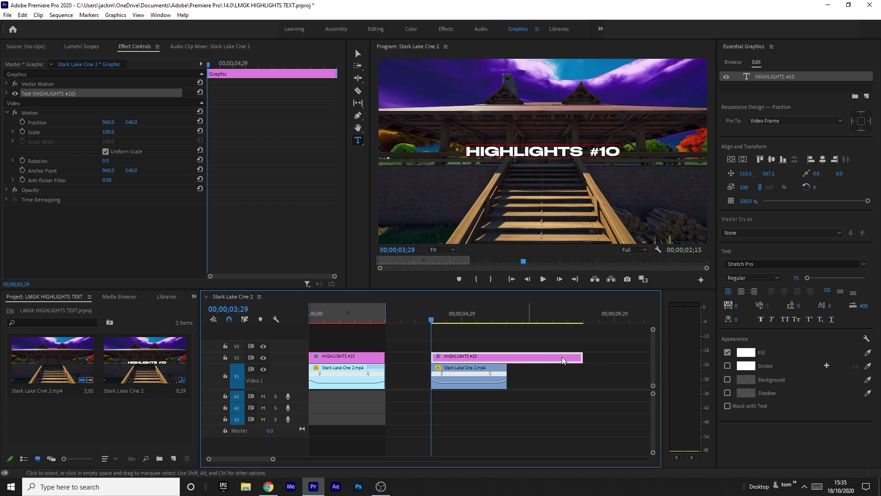
drag(581, 357, 506, 353)
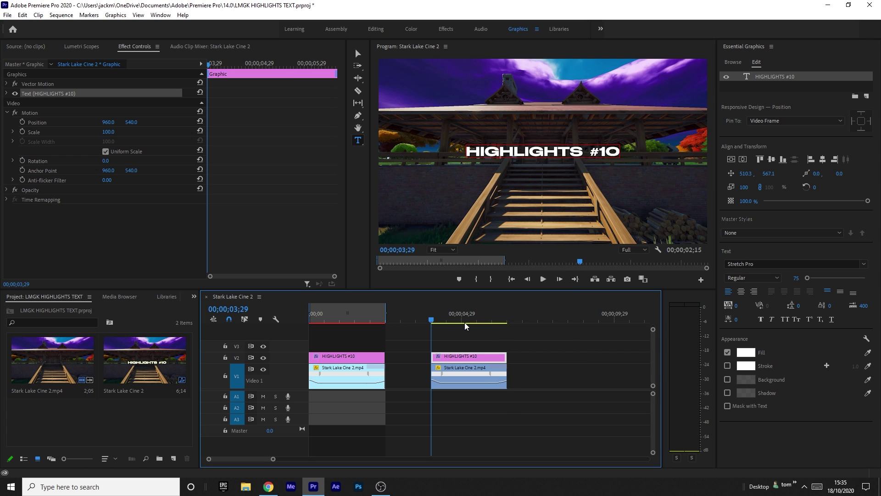
click(461, 317)
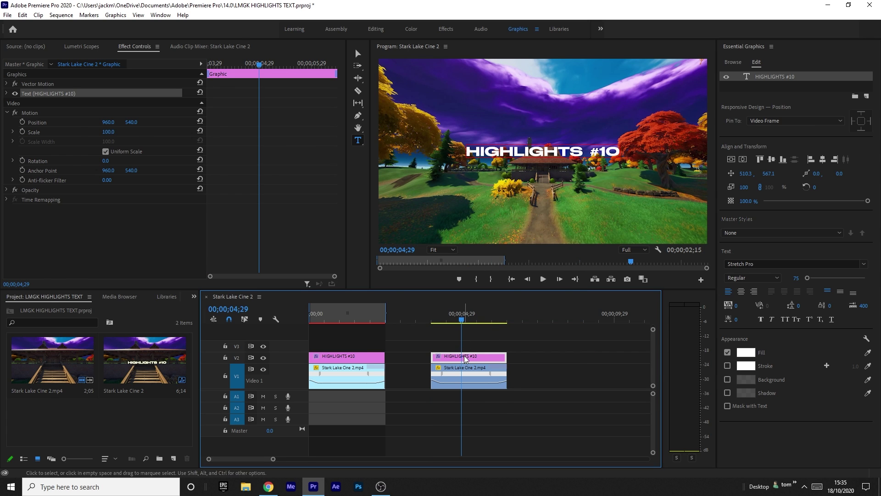
Step: Apply a Drop Shadow to the title with 100% opacity and softness 100
click(446, 28)
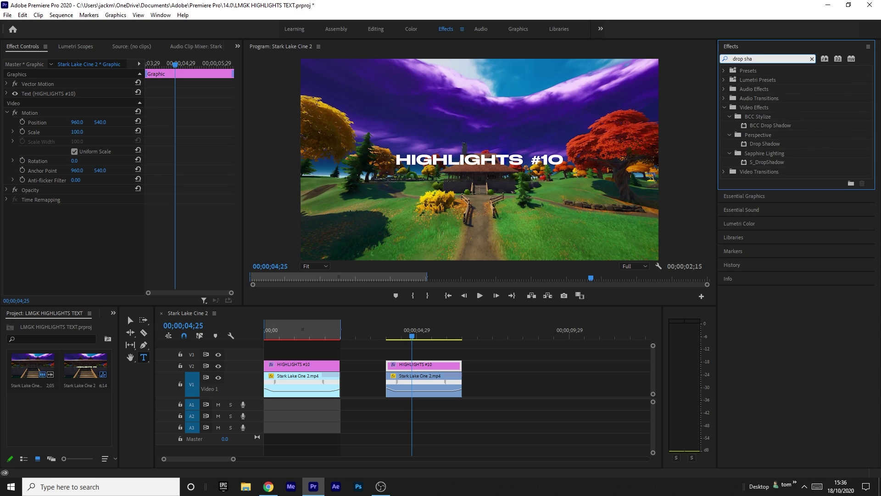
click(763, 144)
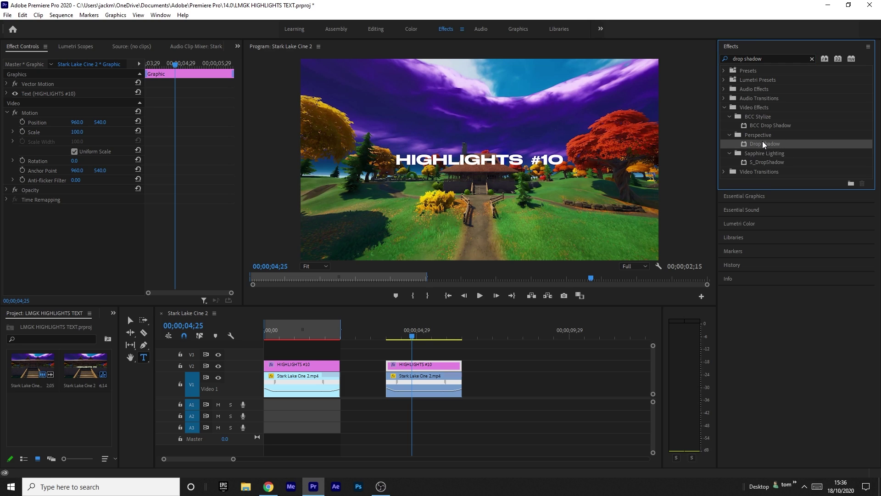
drag(766, 144, 417, 365)
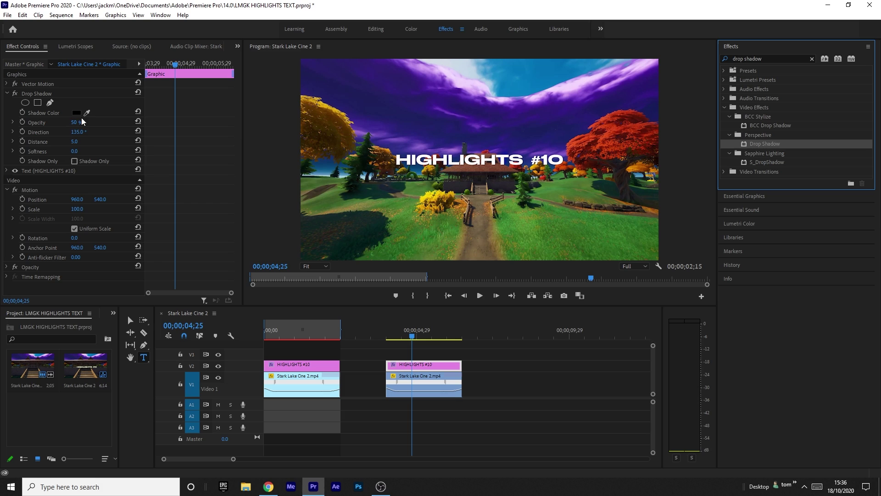
drag(76, 122, 57, 142)
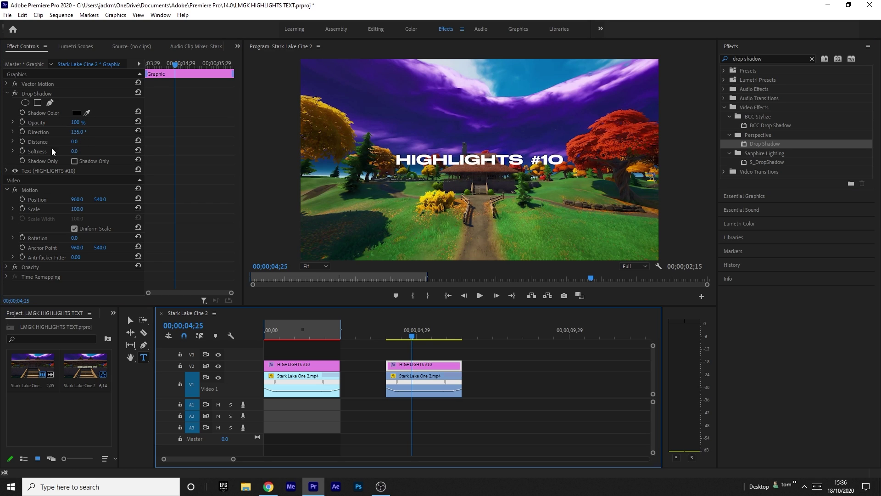
click(73, 150)
text(100)
key(Return)
Step: Add a second Drop Shadow, reorder the shadows, and set distance 0, softness 100
drag(773, 143, 428, 365)
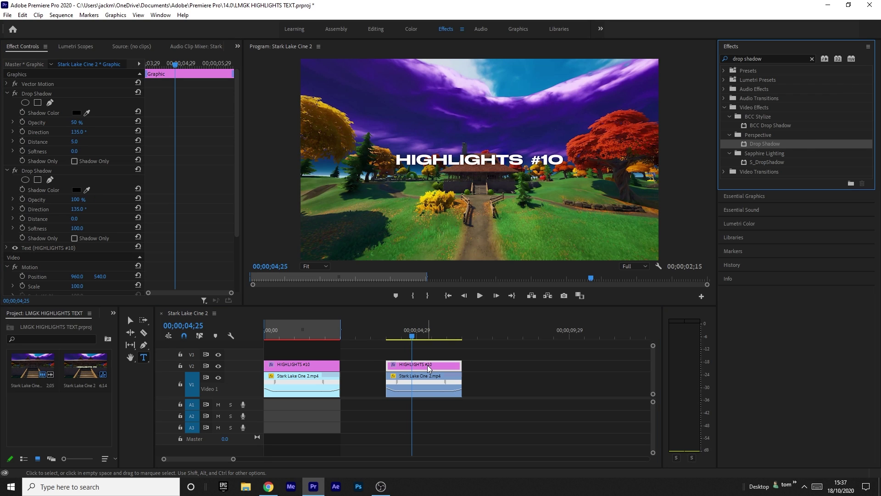
click(7, 93)
drag(30, 92, 21, 175)
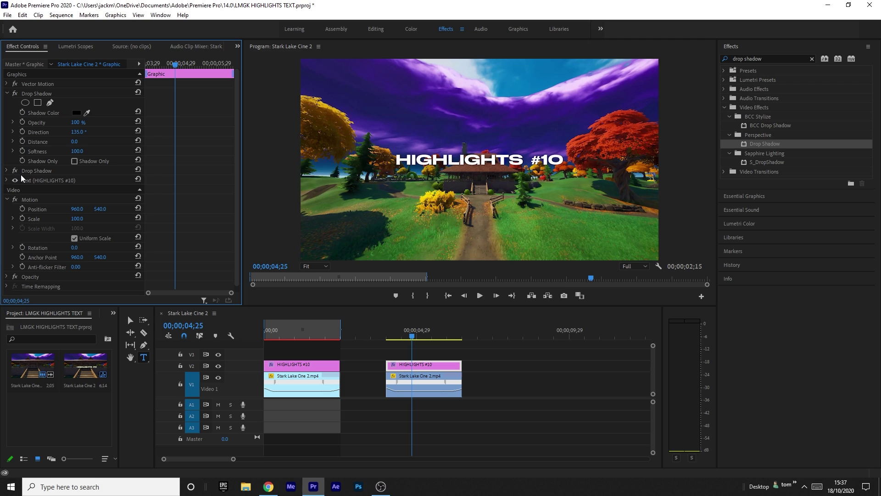
click(7, 93)
click(6, 102)
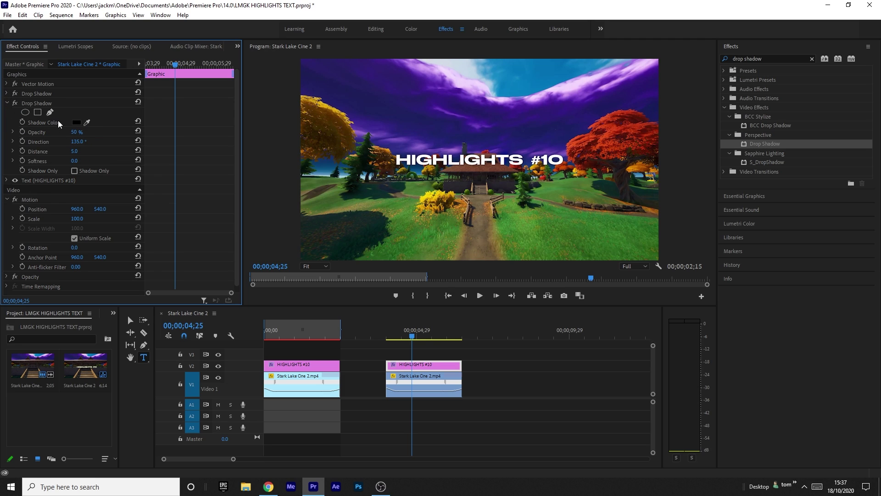
click(74, 151)
text(0)
key(Tab)
text(100)
click(128, 315)
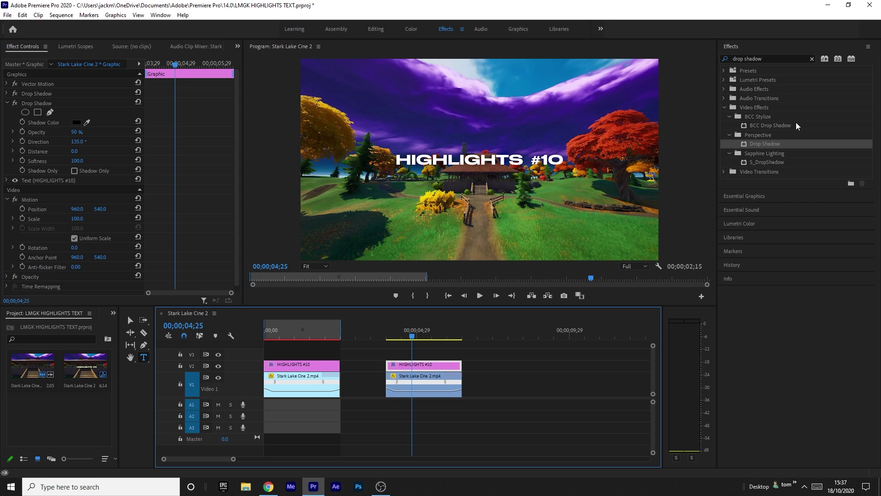
Step: Add a third Drop Shadow and drag it lower in the effect stack
drag(762, 144, 427, 367)
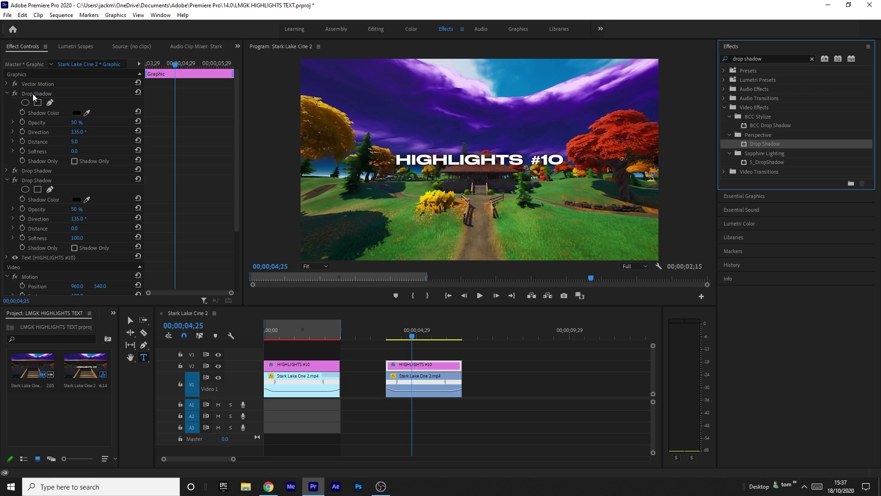
drag(32, 94, 40, 250)
scroll(68, 202, down, 1)
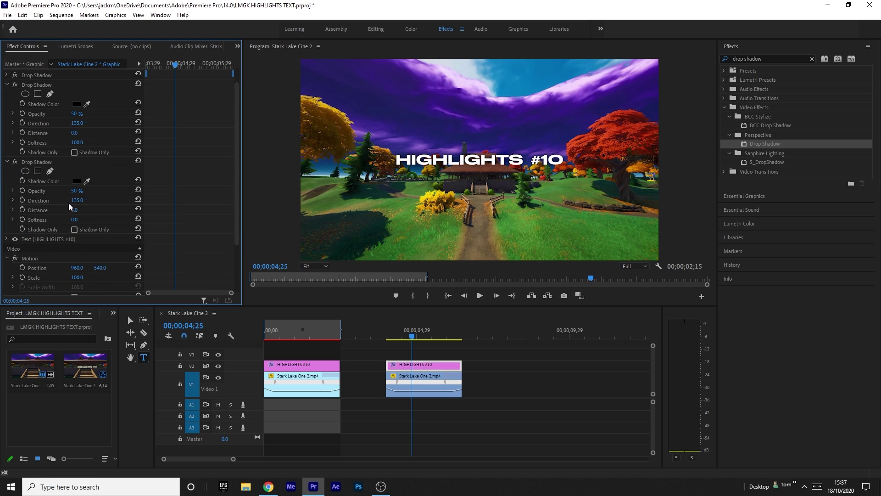
Step: Give the drop shadow softness 12 and a white colour, then add a fourth Drop Shadow
click(75, 220)
text(12)
key(Return)
click(77, 181)
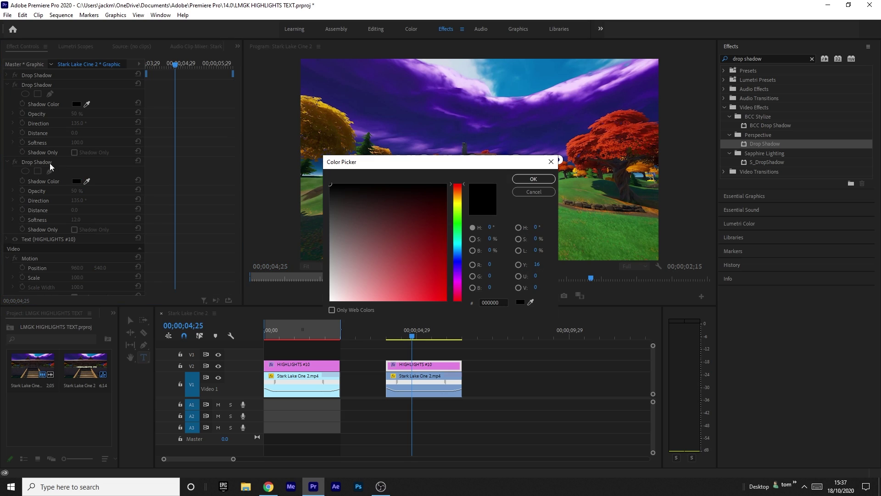
click(376, 228)
drag(377, 228, 330, 300)
click(533, 179)
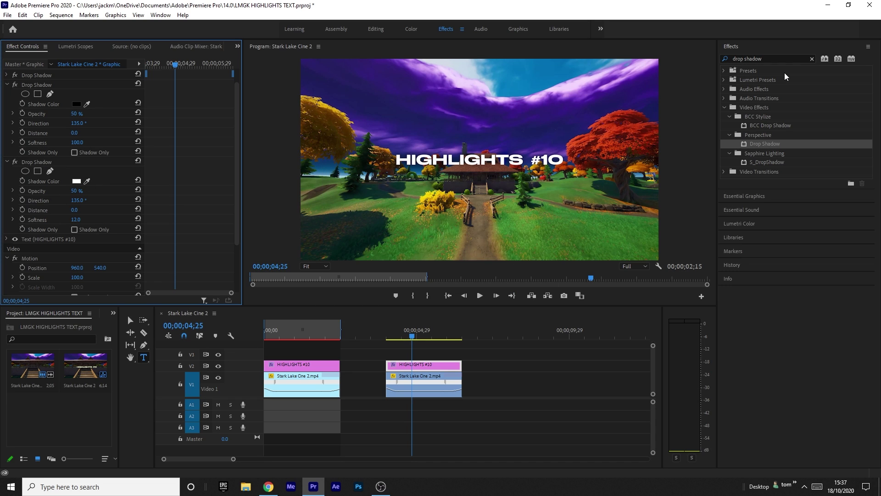
drag(750, 142, 14, 248)
Step: Expand the bottom Drop Shadow's settings and scroll down to its colour
click(7, 93)
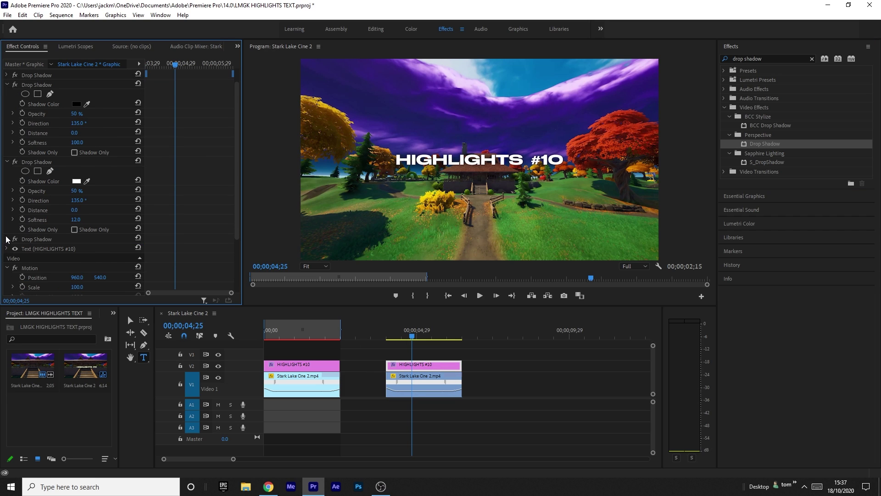
click(7, 239)
scroll(49, 253, down, 4)
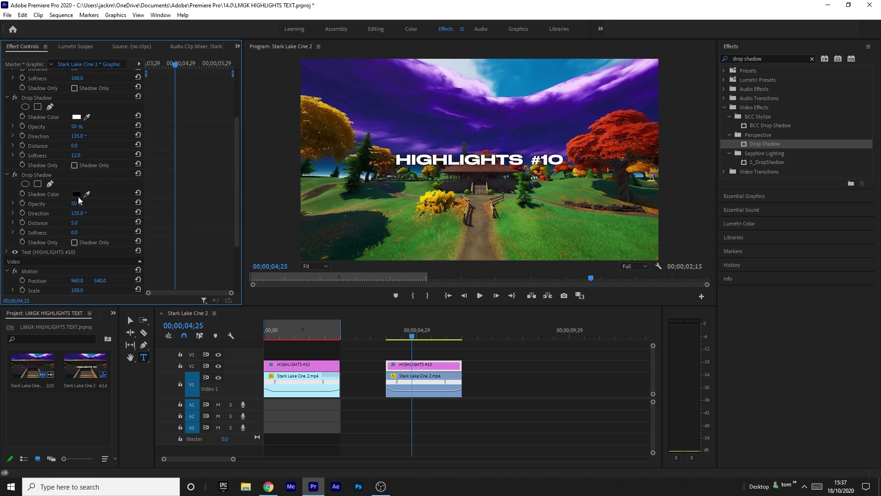
scroll(130, 244, down, 1)
scroll(42, 143, up, 4)
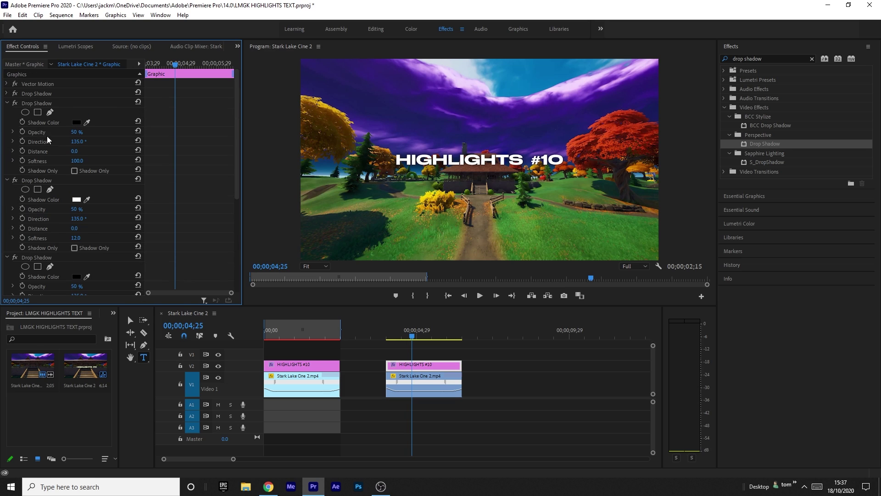
click(7, 94)
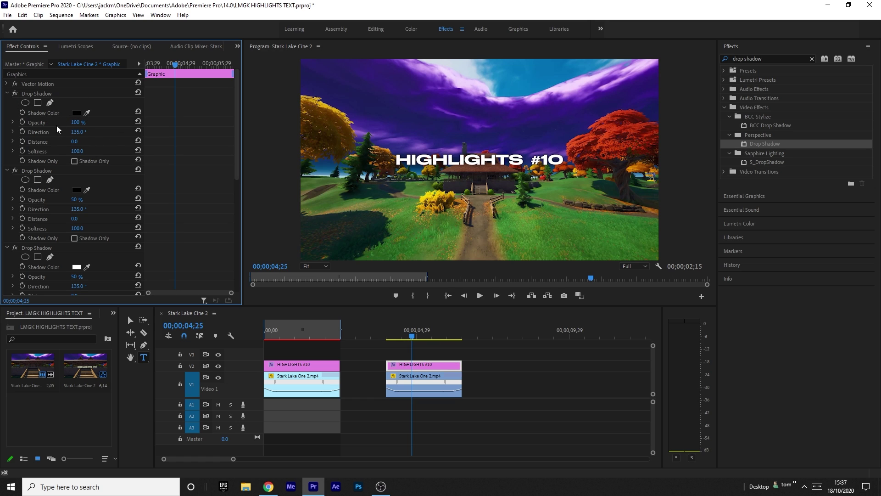
scroll(54, 194, down, 4)
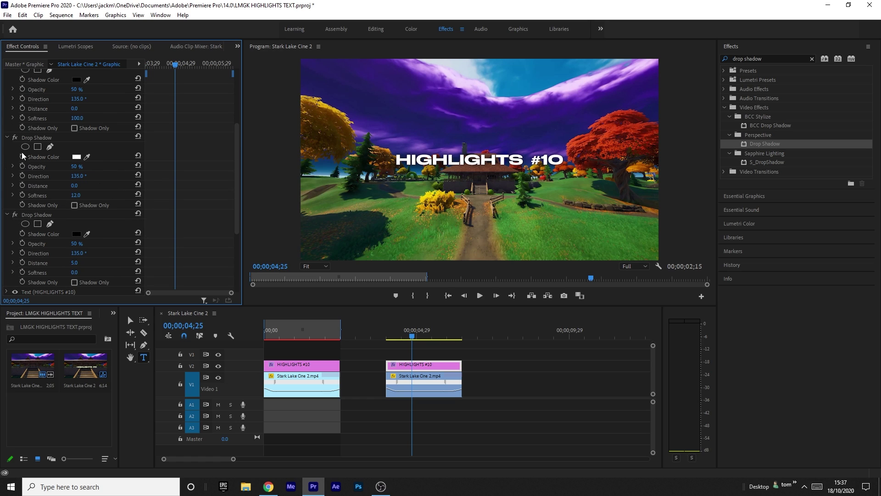
scroll(67, 163, down, 2)
scroll(52, 170, down, 1)
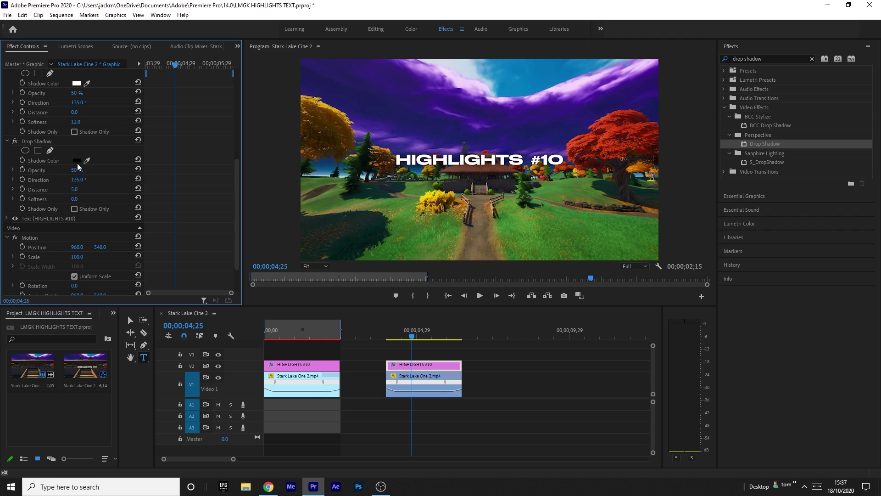
Step: Change that drop shadow's colour to yellow-green C0FF00
click(77, 160)
drag(458, 199, 458, 209)
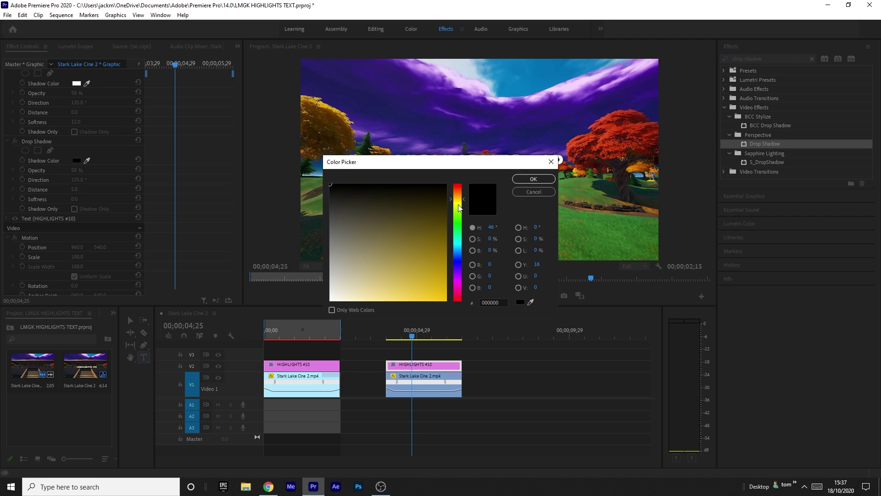
click(446, 301)
click(459, 207)
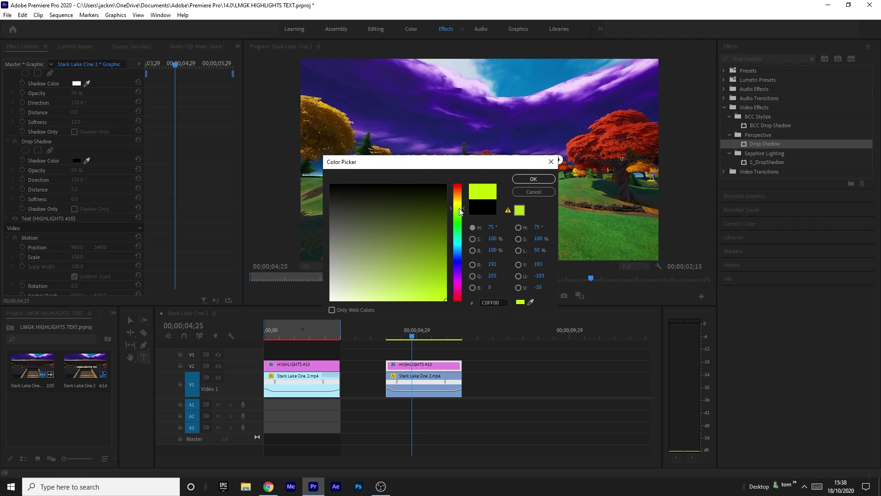
click(533, 179)
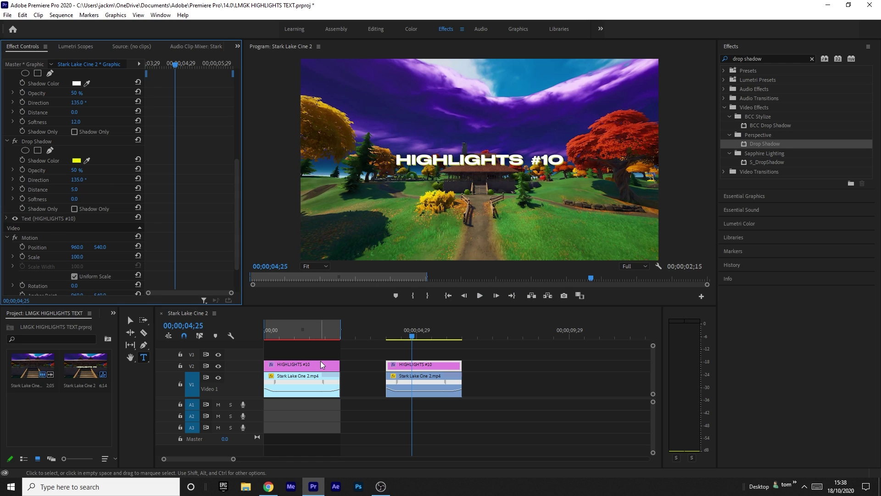
scroll(60, 235, up, 2)
scroll(61, 235, down, 1)
Step: Set the yellow-green drop shadow's softness to 10
drag(76, 197, 78, 226)
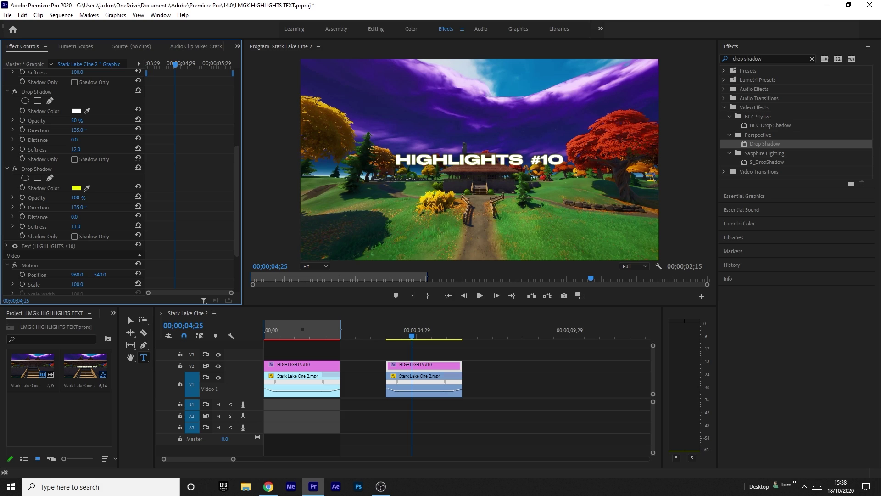
click(75, 226)
text(10)
key(Return)
click(431, 365)
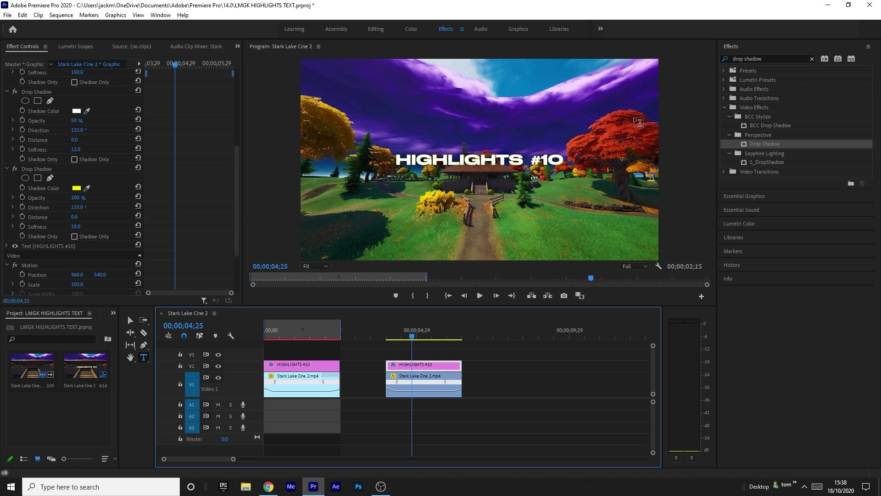
Step: Collapse the drop shadows and search the Effects panel for 's_shake'
click(7, 91)
click(7, 98)
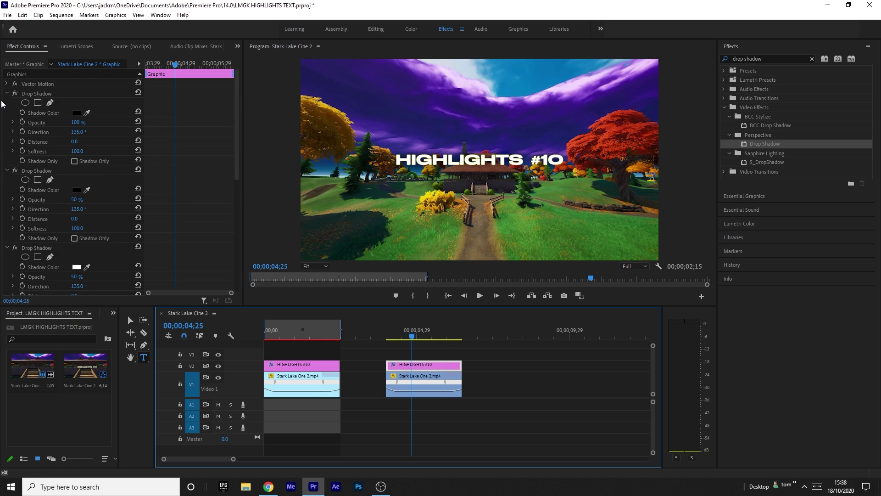
triple_click(772, 56)
key(BackSpace)
text(s_shake)
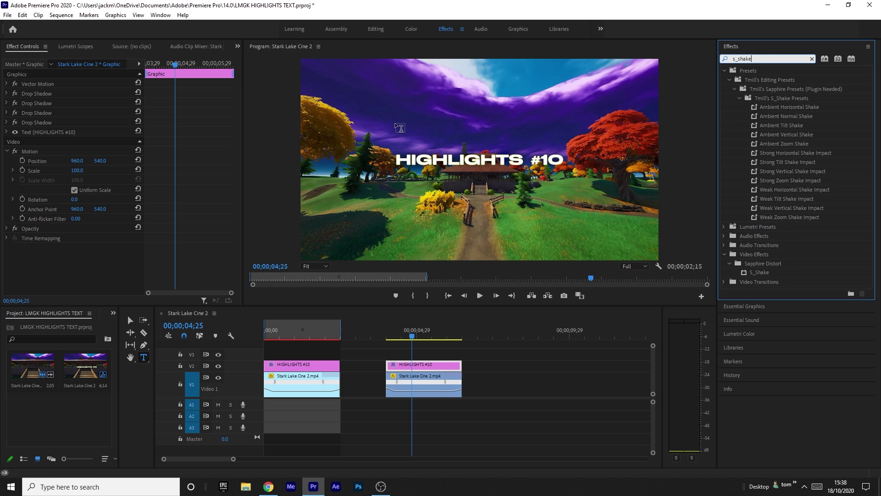
Step: Apply Sapphire S_Shake to the title clip and place it below the drop shadows
click(760, 273)
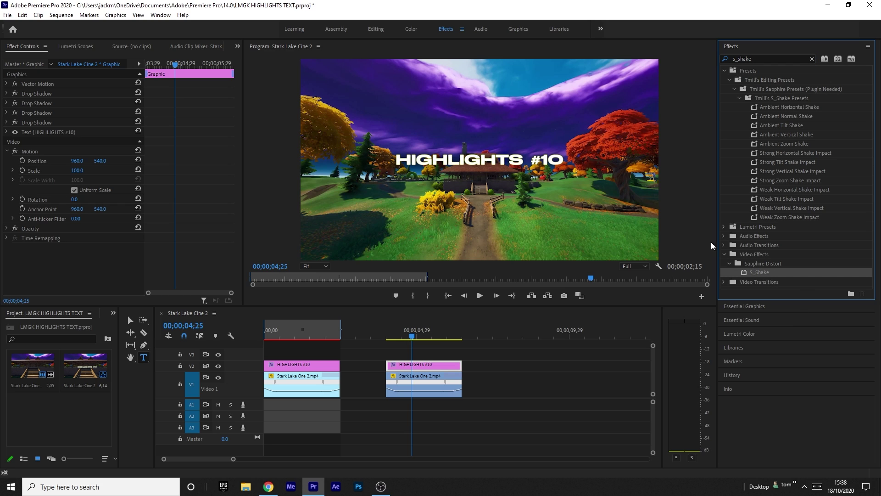
drag(761, 271, 419, 370)
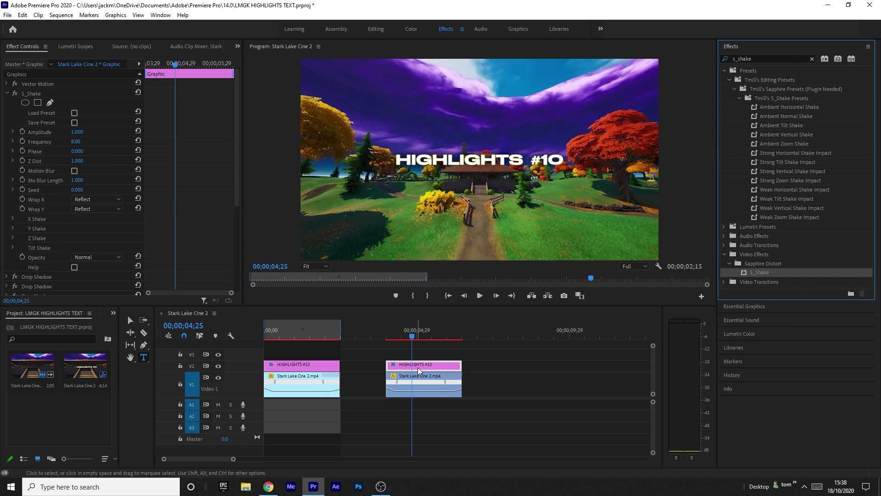
click(7, 94)
drag(29, 94, 14, 141)
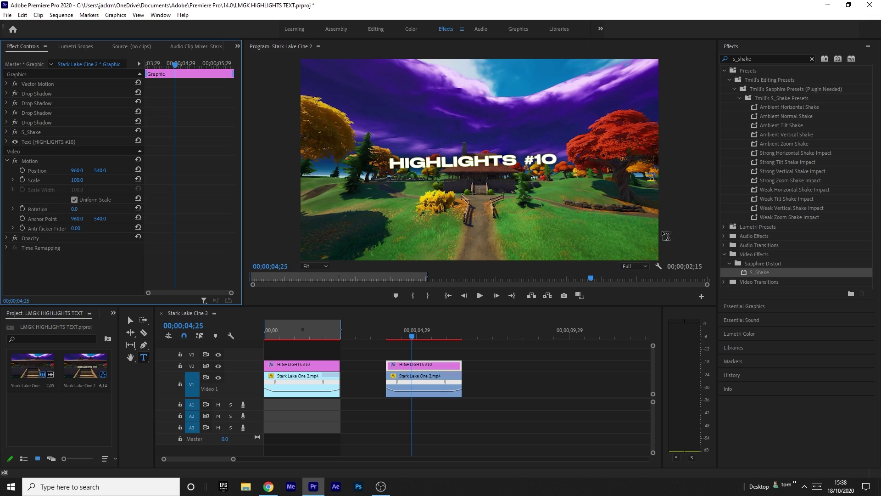
click(38, 131)
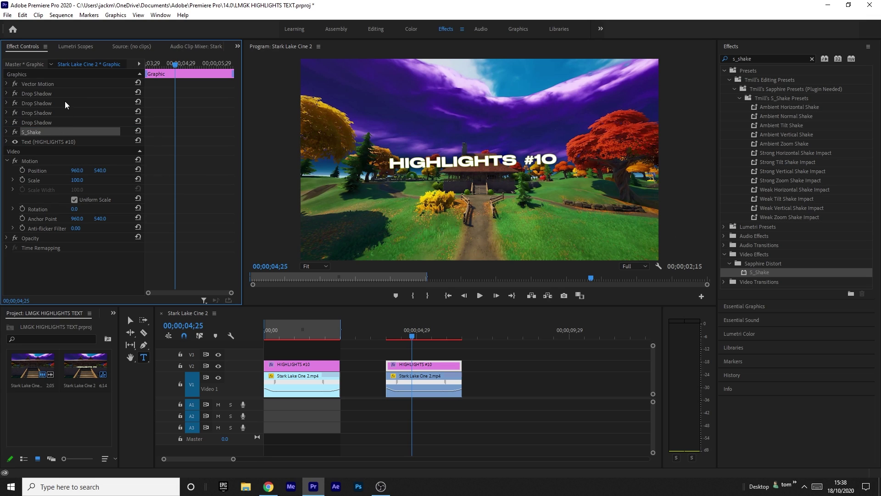
Step: Set S_Shake Amplitude to 0.15 and Frequency to 1
click(7, 133)
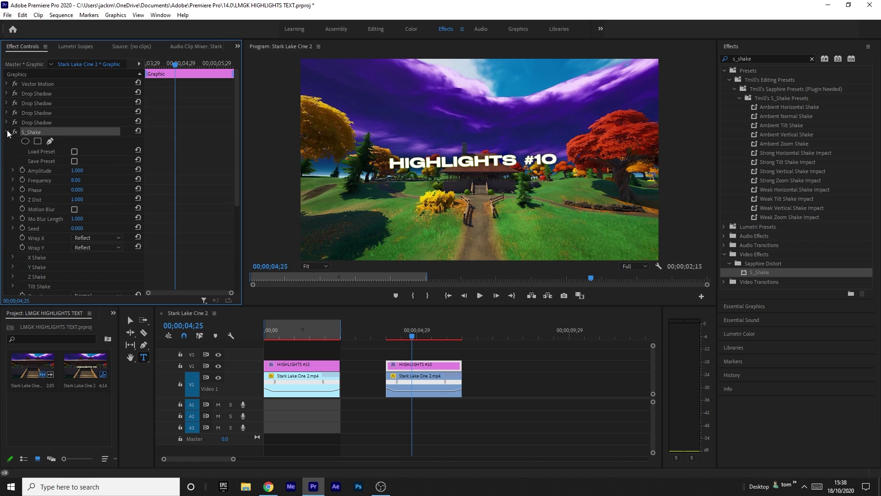
click(79, 170)
text(0.15)
key(Tab)
text(1)
key(Return)
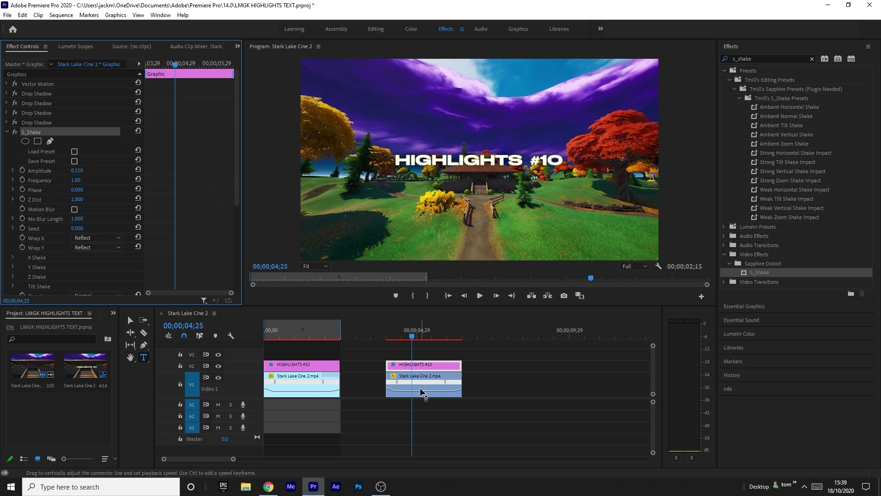
Step: Play back from the title clip's start to preview the glowing, shaking HIGHLIGHTS #10
click(386, 334)
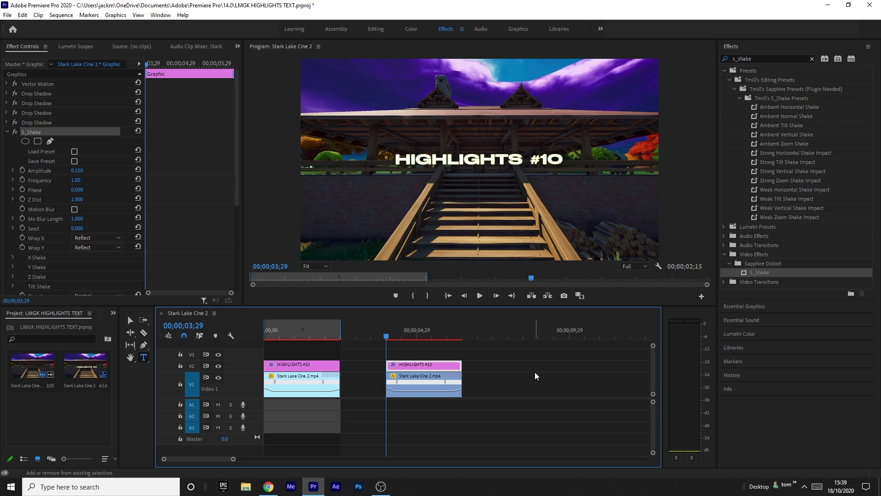
key(space)
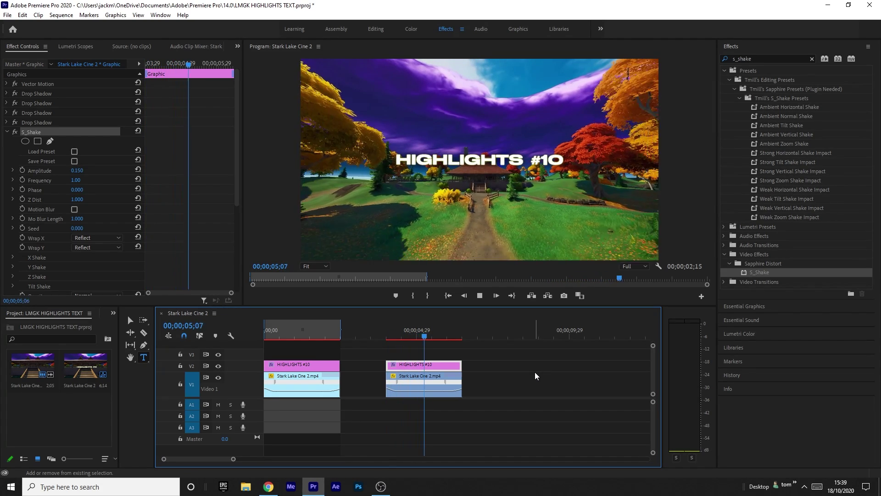